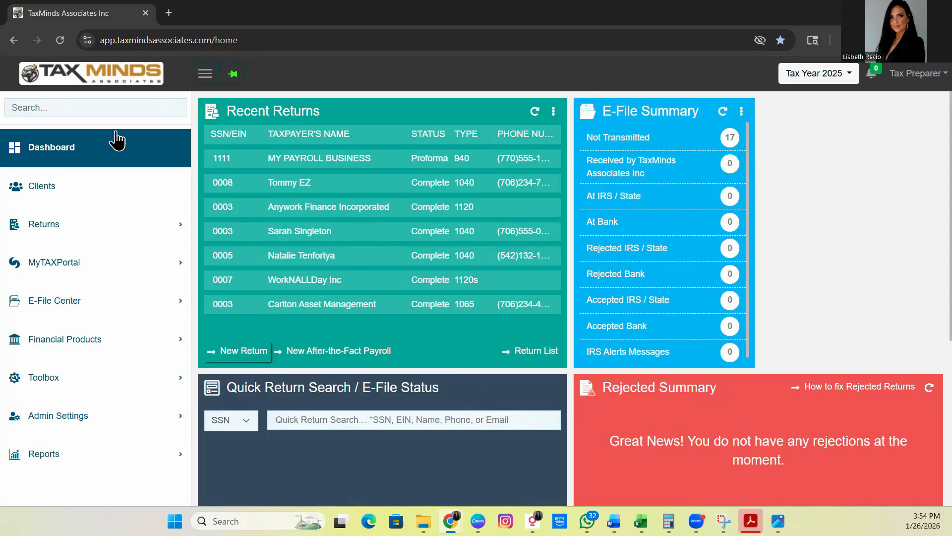
Step: View the available return options and the client list, and go back to the dashboard
click(52, 229)
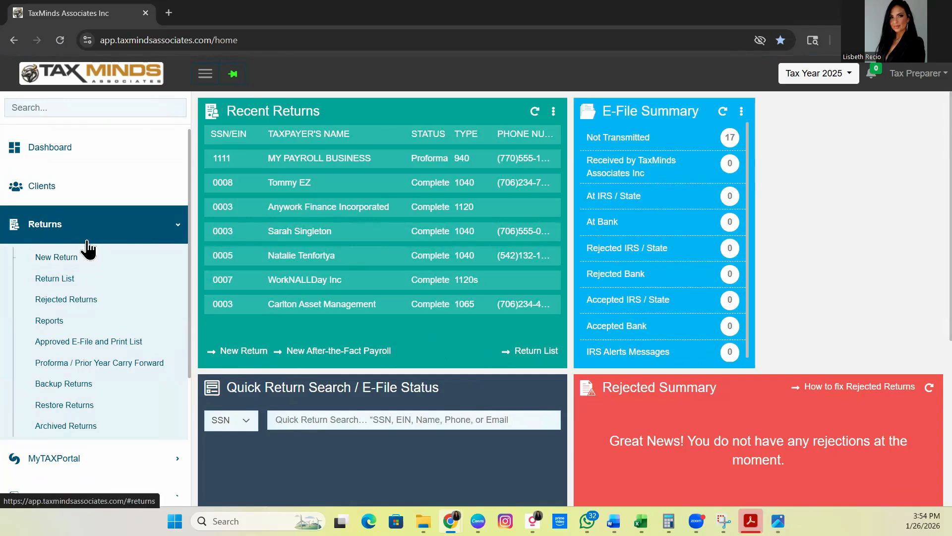
click(88, 200)
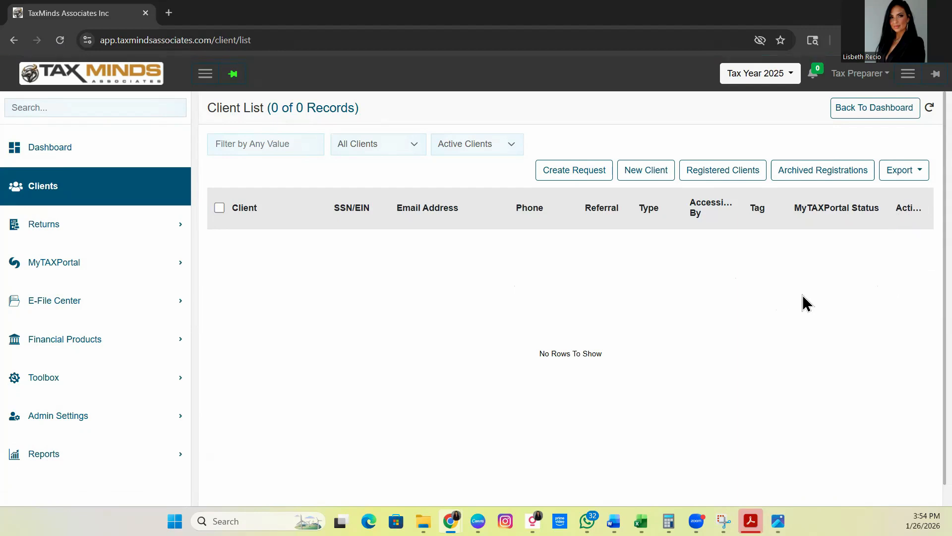
click(121, 162)
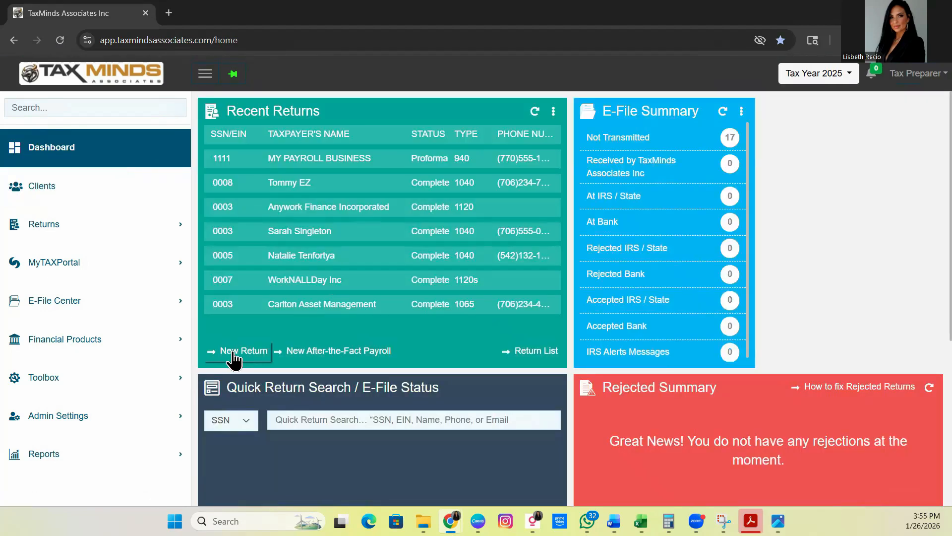
Step: Open the new return form and examine its existing-client selector and new-client fields
click(234, 357)
scroll(280, 303, down, 1)
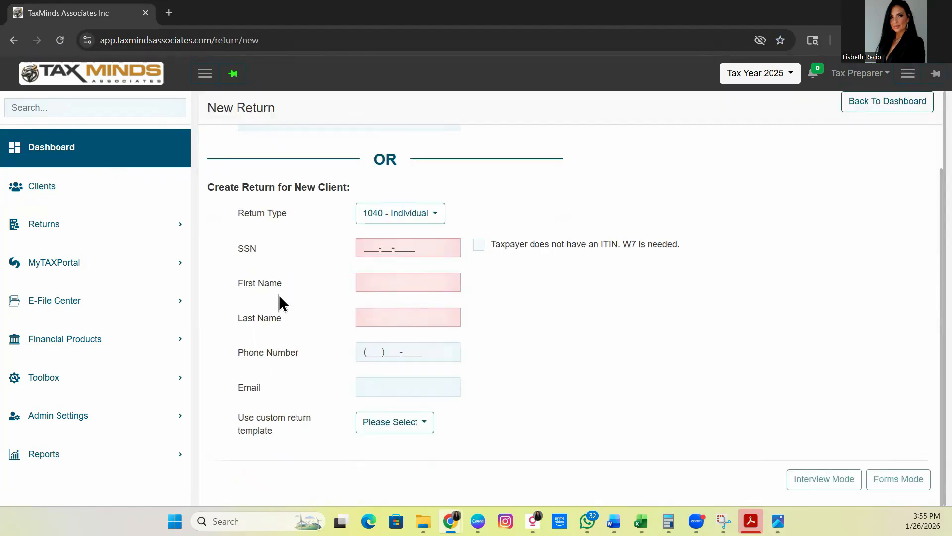
scroll(297, 306, up, 1)
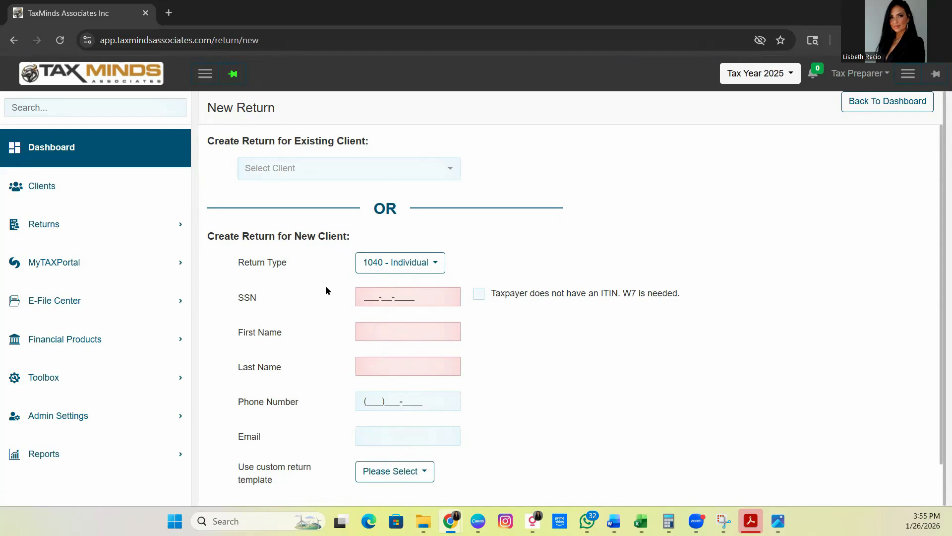
click(450, 173)
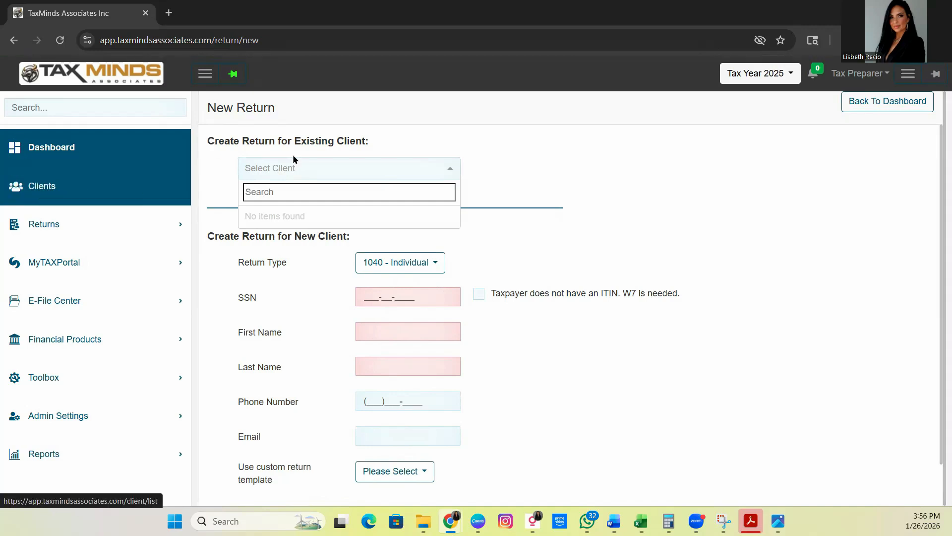
click(303, 171)
click(303, 173)
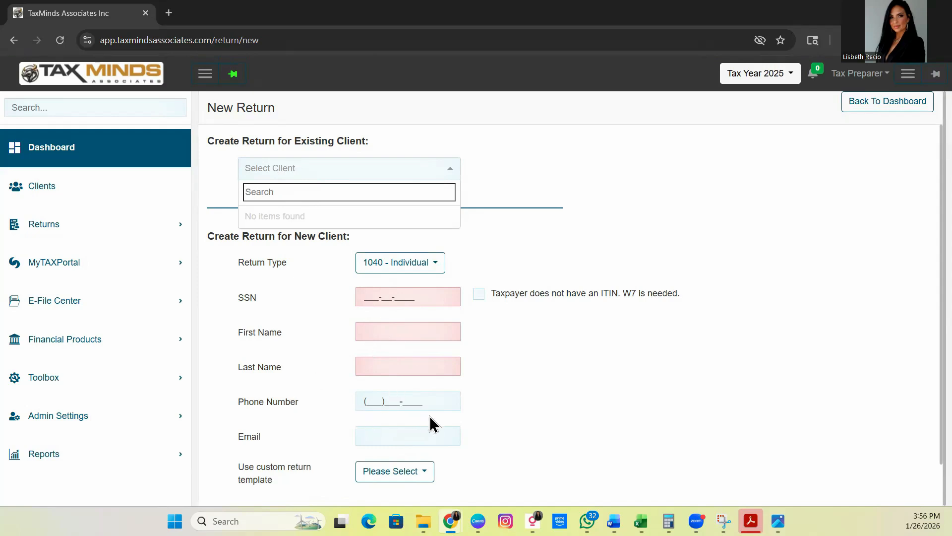
scroll(555, 387, down, 1)
click(523, 344)
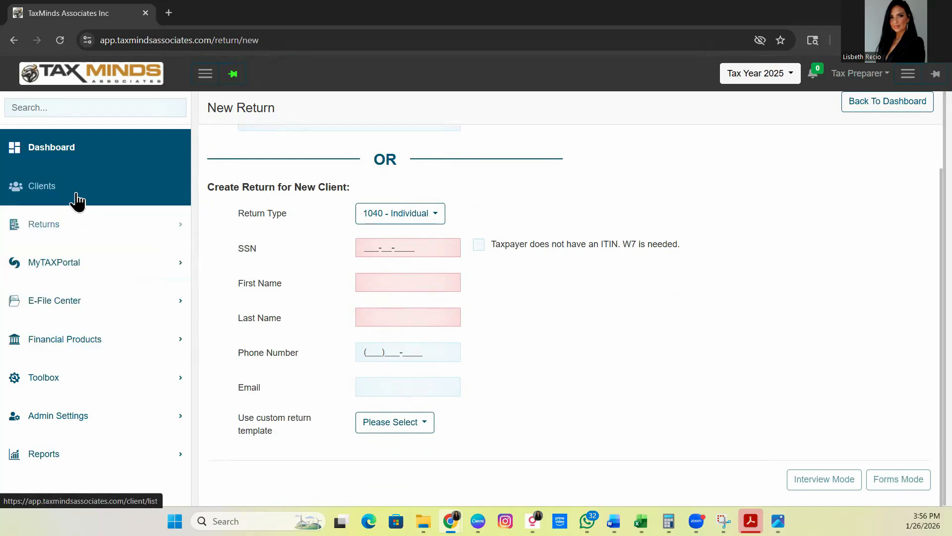
Step: Search the existing clients on the new return form by the taxpayer's last name
click(64, 223)
scroll(296, 245, up, 1)
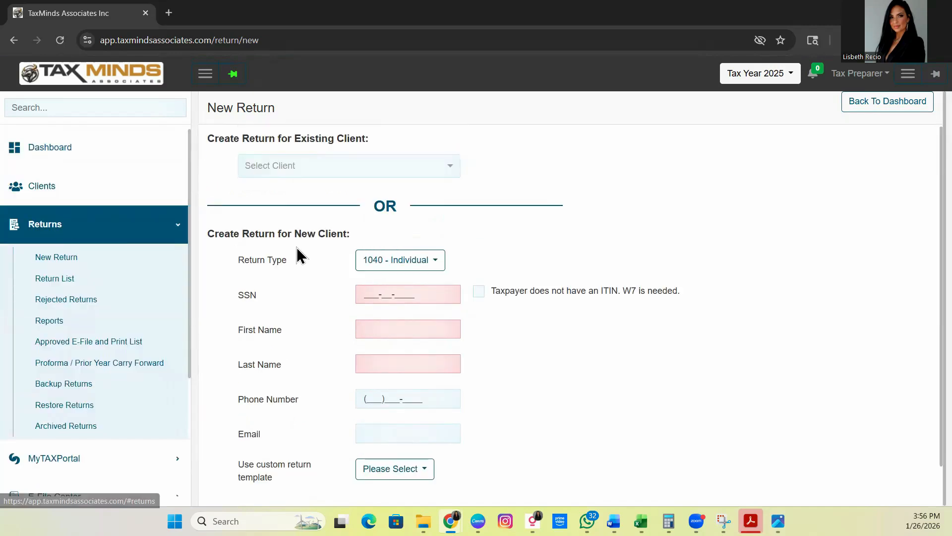
click(302, 171)
click(337, 170)
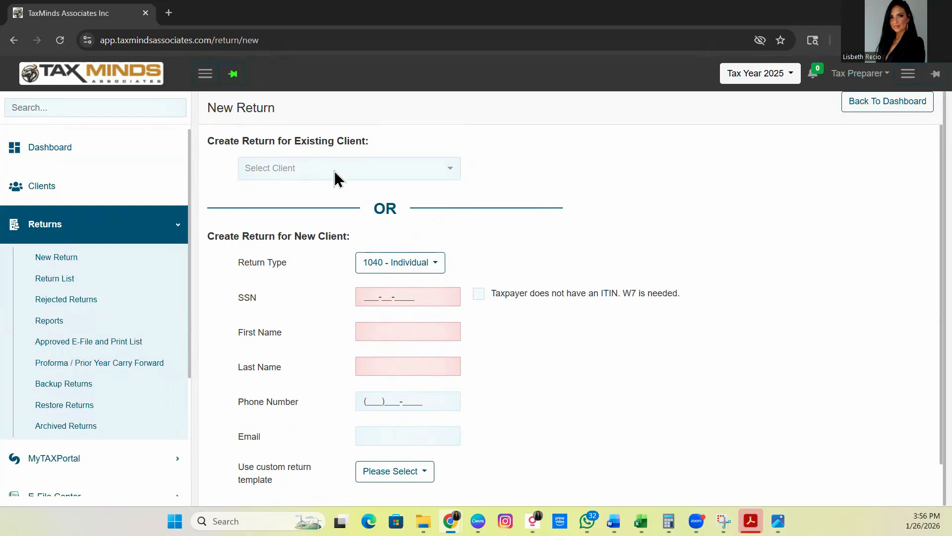
click(335, 172)
text(Sl)
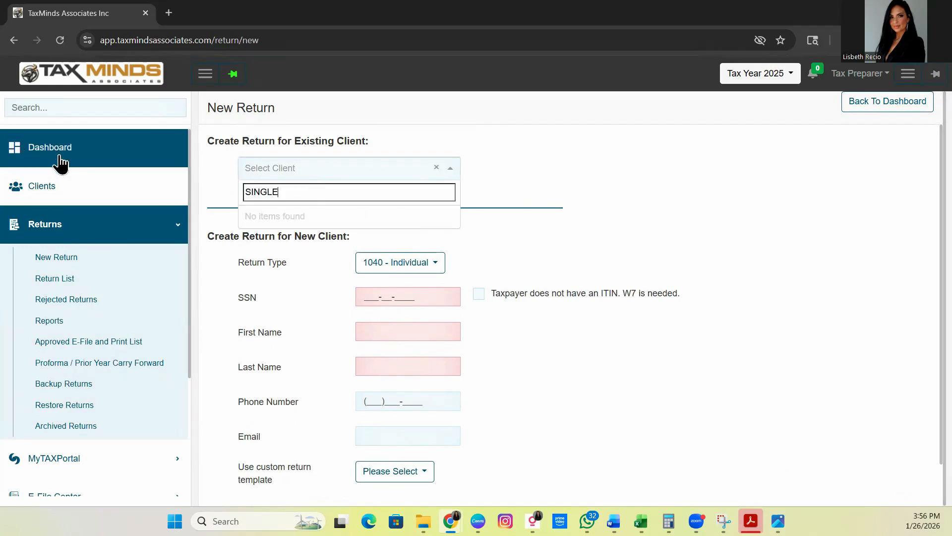
Step: Open the 1040 return listed fourth among the dashboard's recent returns
click(55, 151)
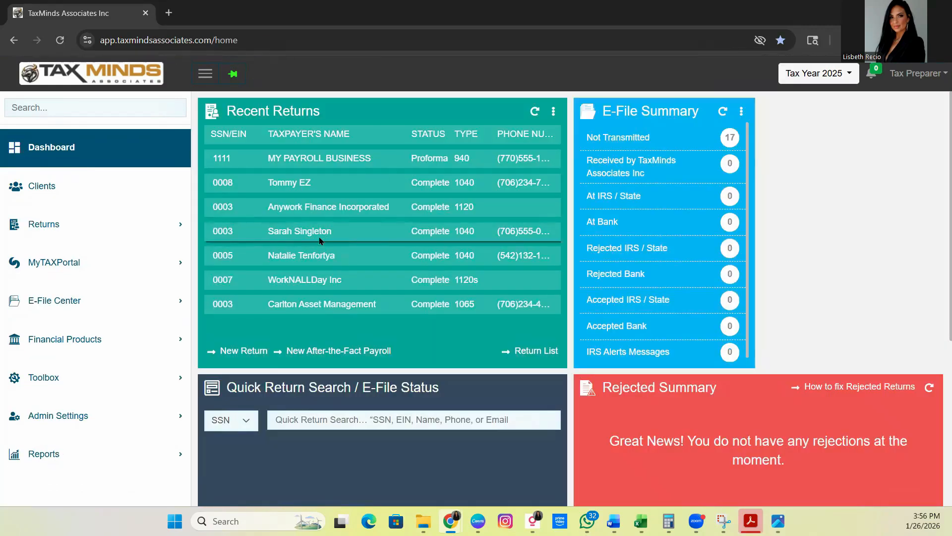
click(308, 242)
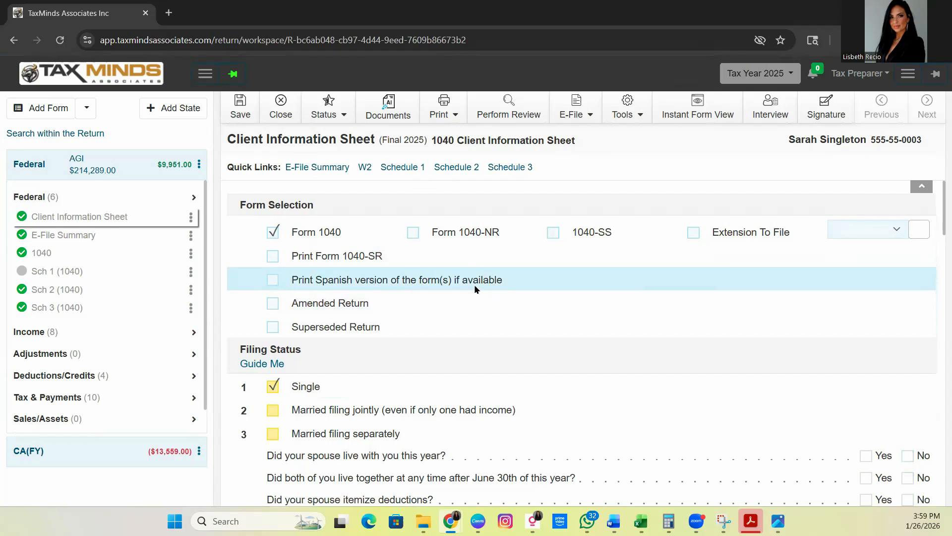
Step: Turn the option to print the Spanish version of the forms on and off again
click(273, 281)
click(275, 282)
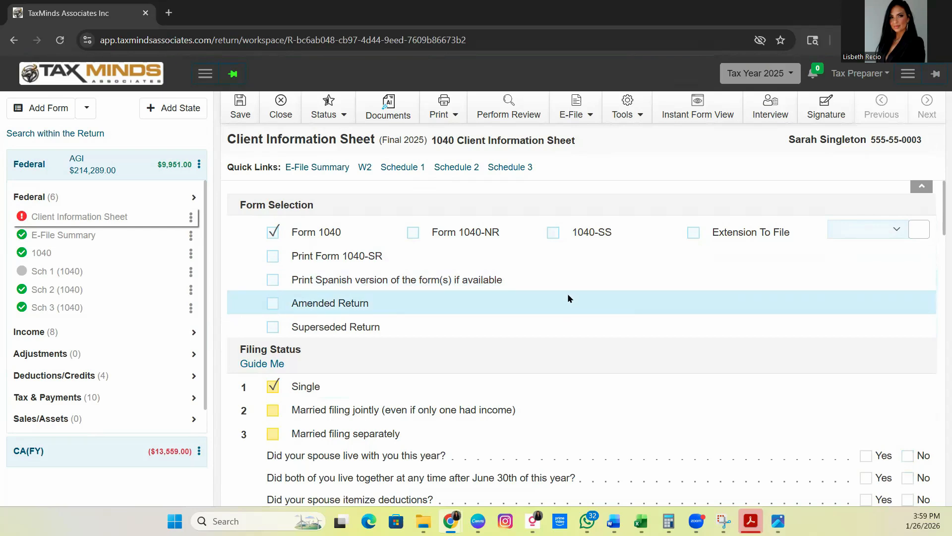
Step: Examine the filing status, personal information and address sections of the Client Information Sheet
scroll(571, 299, down, 2)
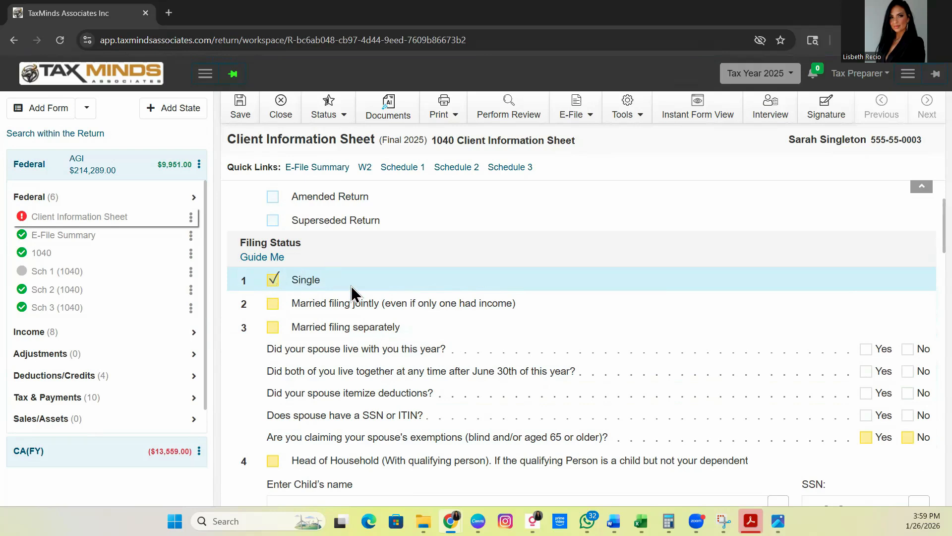
scroll(357, 292, down, 2)
scroll(377, 309, down, 5)
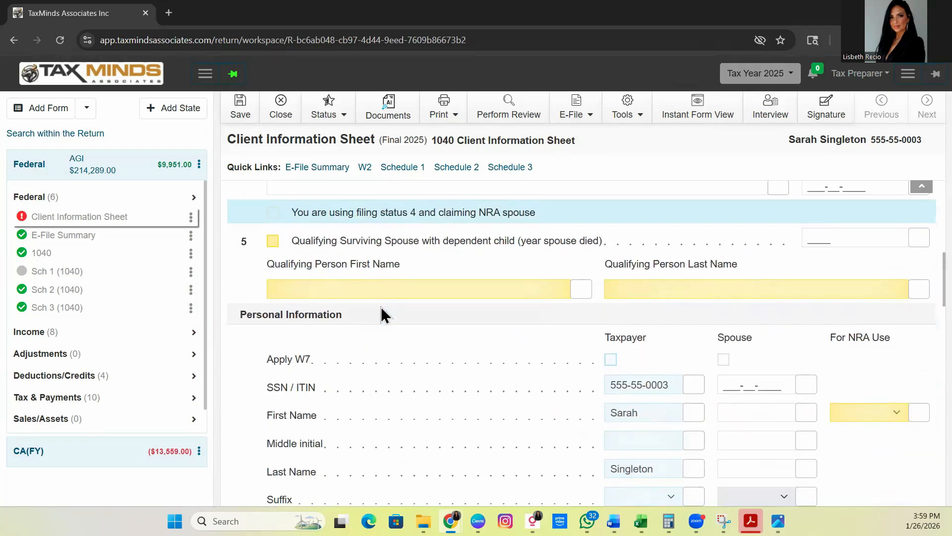
scroll(401, 328, down, 2)
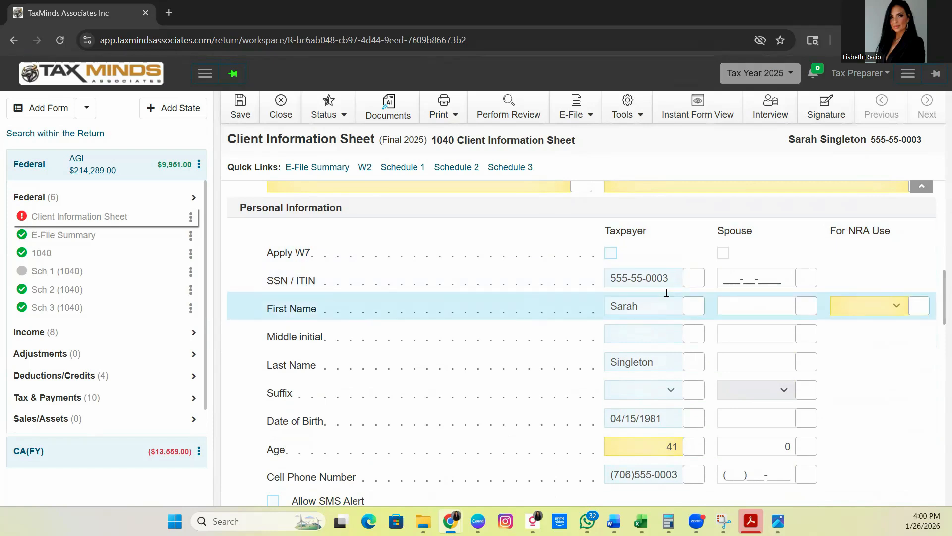
scroll(663, 298, down, 2)
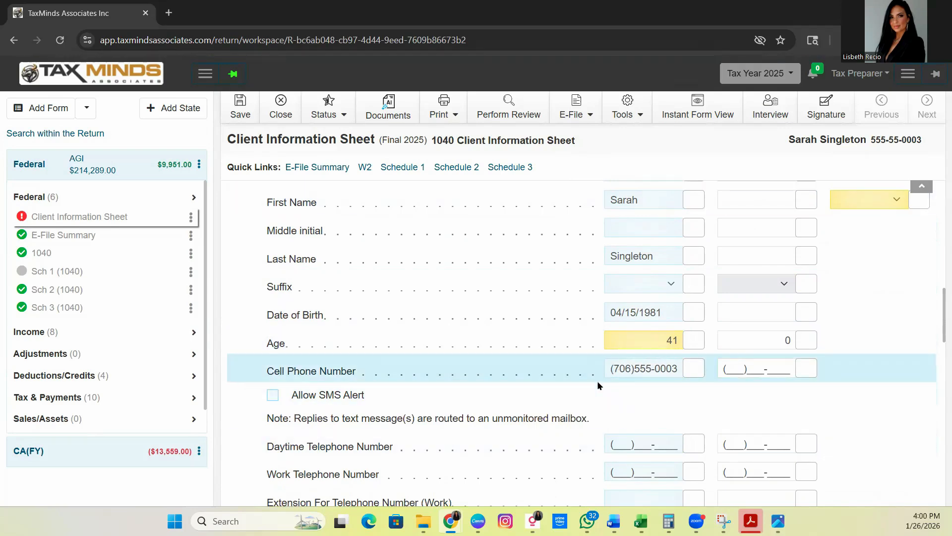
scroll(604, 388, down, 4)
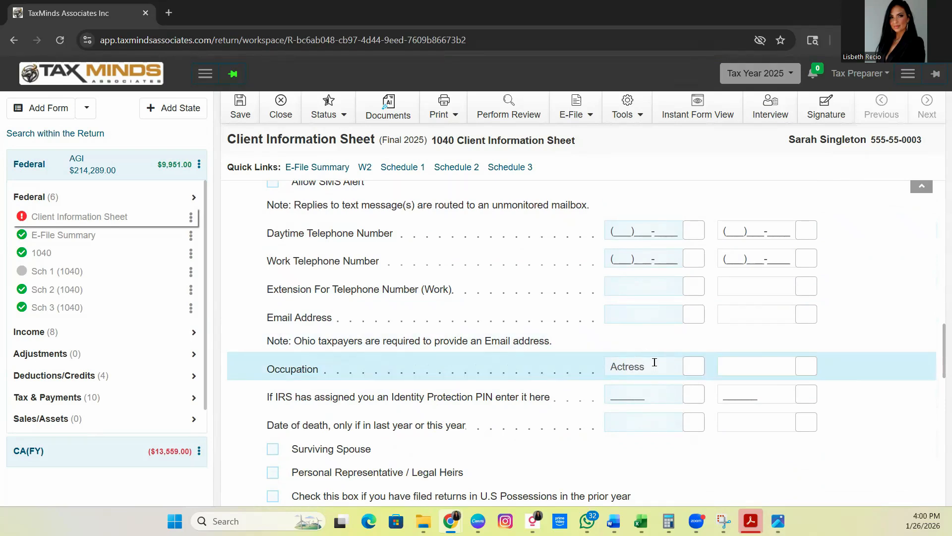
scroll(670, 364, down, 2)
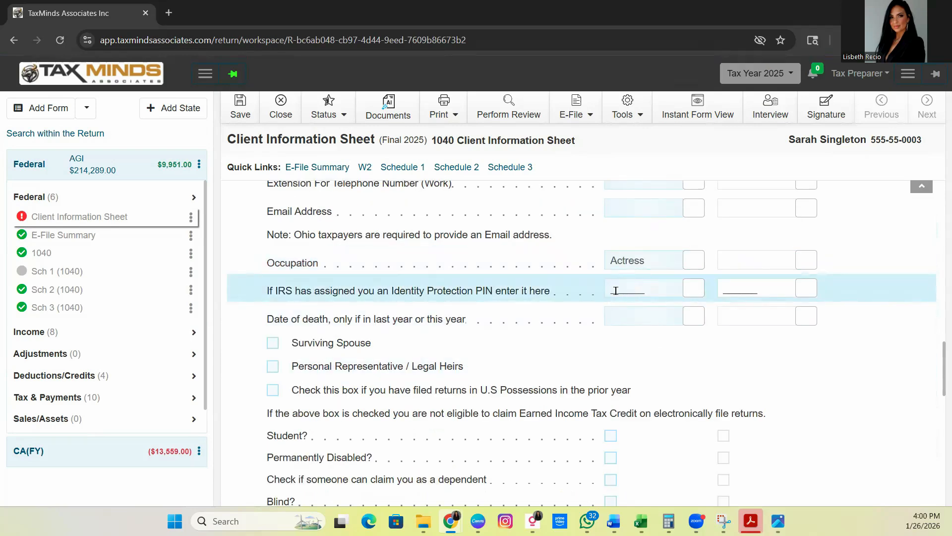
scroll(656, 298, down, 4)
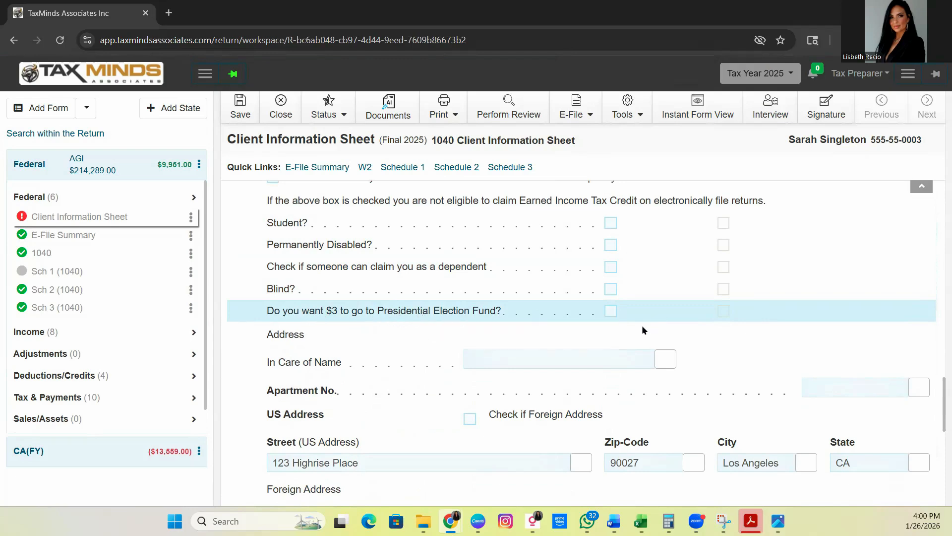
scroll(365, 378, down, 2)
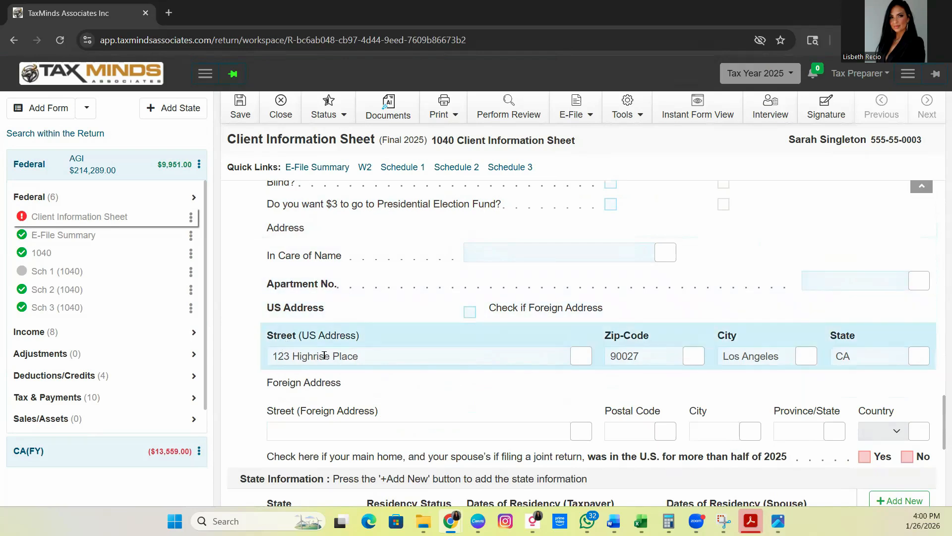
scroll(399, 328, down, 2)
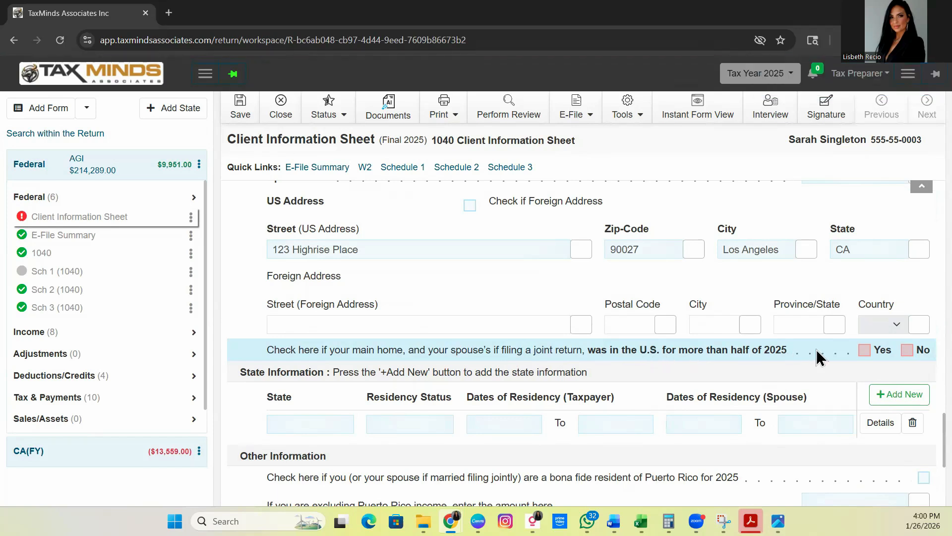
Step: Examine the question about the main home in the U.S., the State Information and the Other Information sections
click(862, 351)
scroll(746, 346, down, 2)
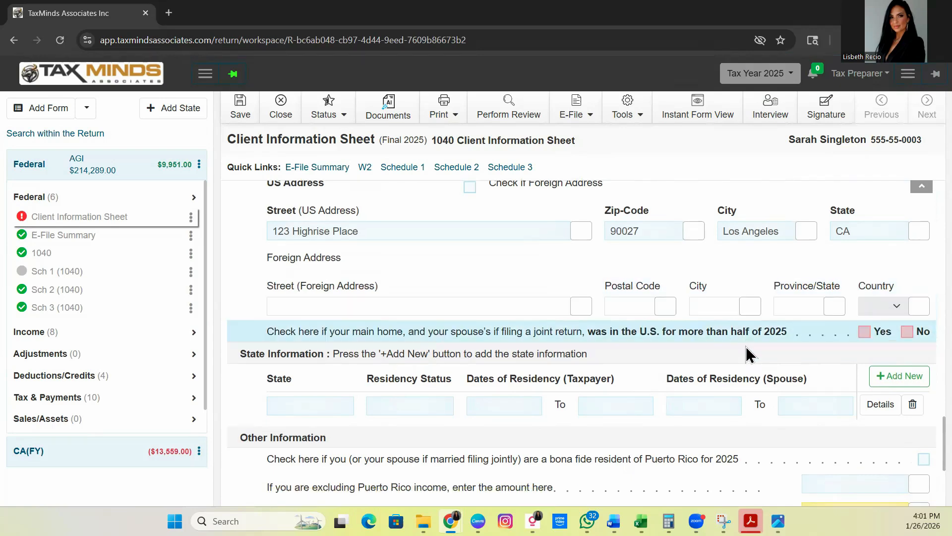
scroll(653, 355, up, 2)
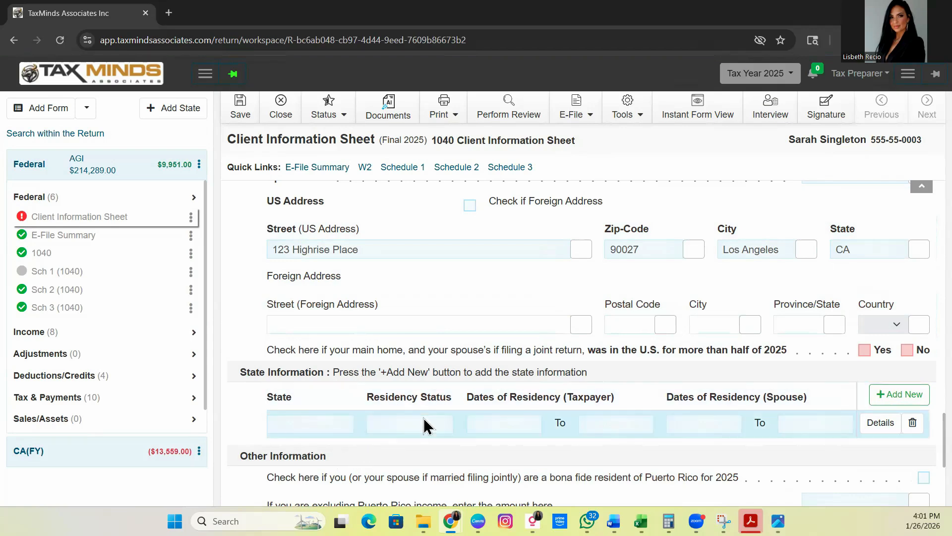
scroll(685, 377, down, 5)
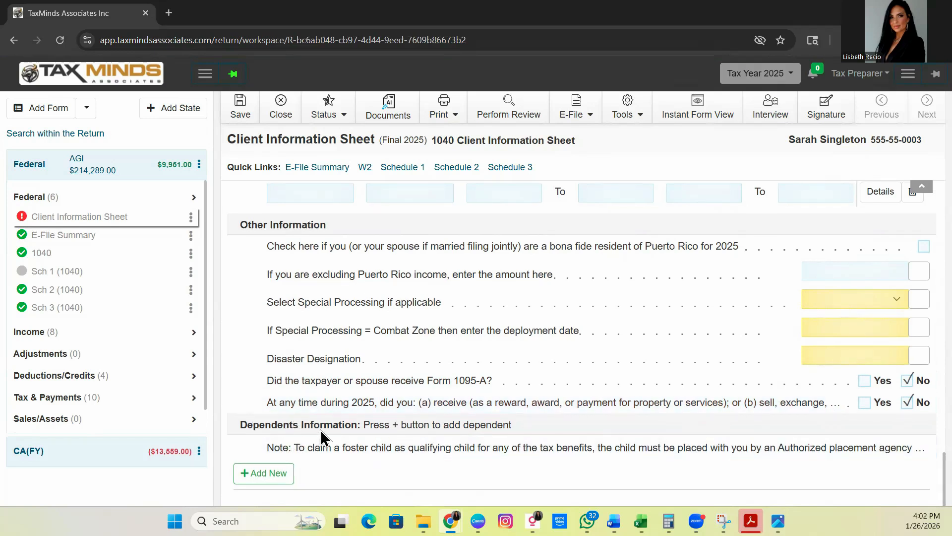
Step: Add a new blank dependent entry under Dependents Information and go to its First Name field
click(268, 477)
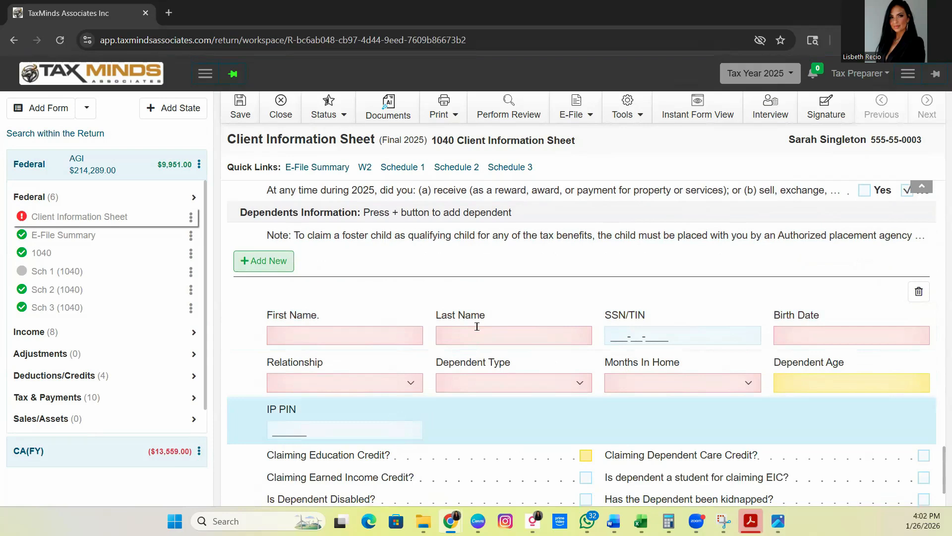
scroll(402, 373, down, 2)
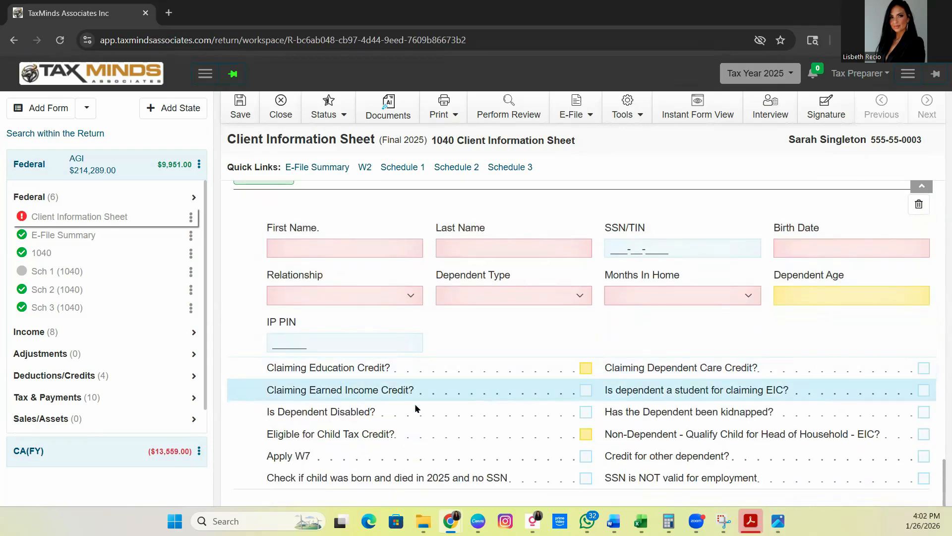
scroll(469, 420, up, 2)
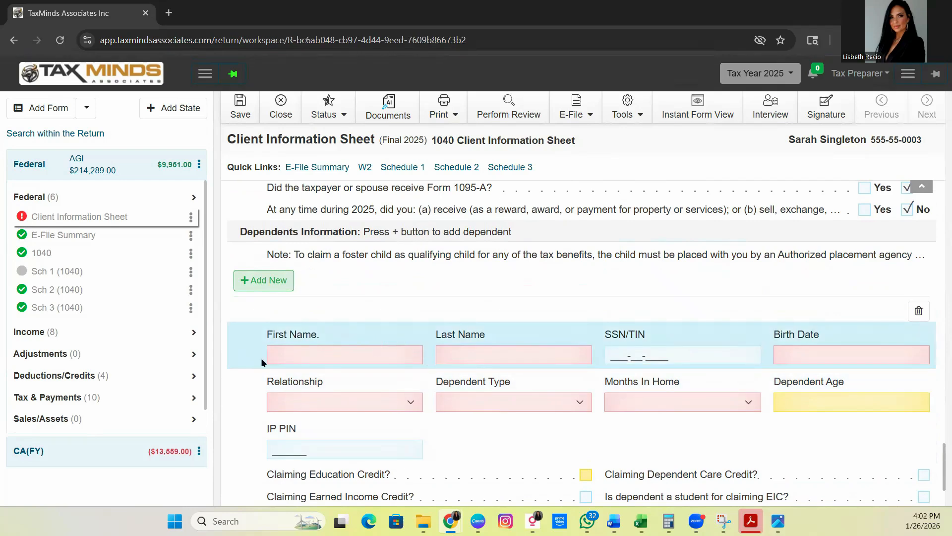
click(381, 358)
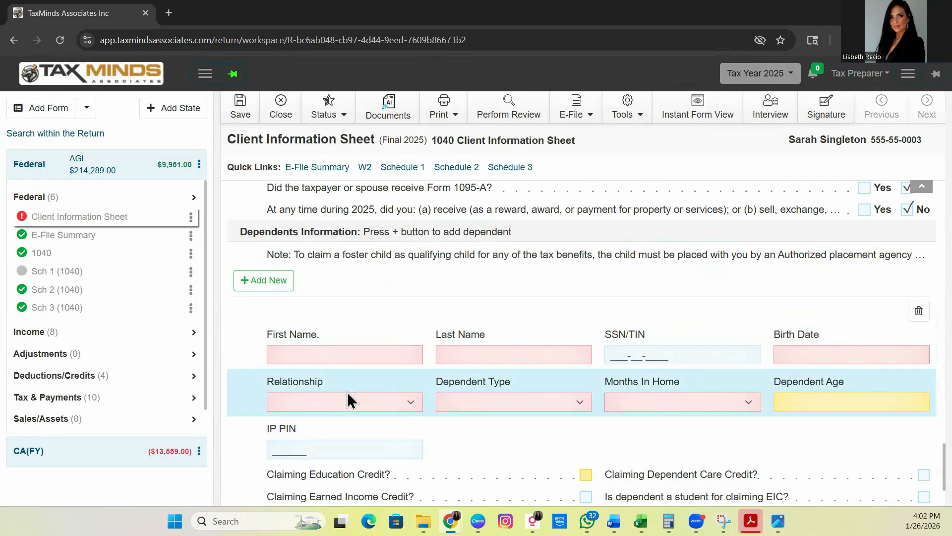
Step: Examine the dependent entry's Relationship, Dependent Type and Months In Home options and its credit questions
click(349, 400)
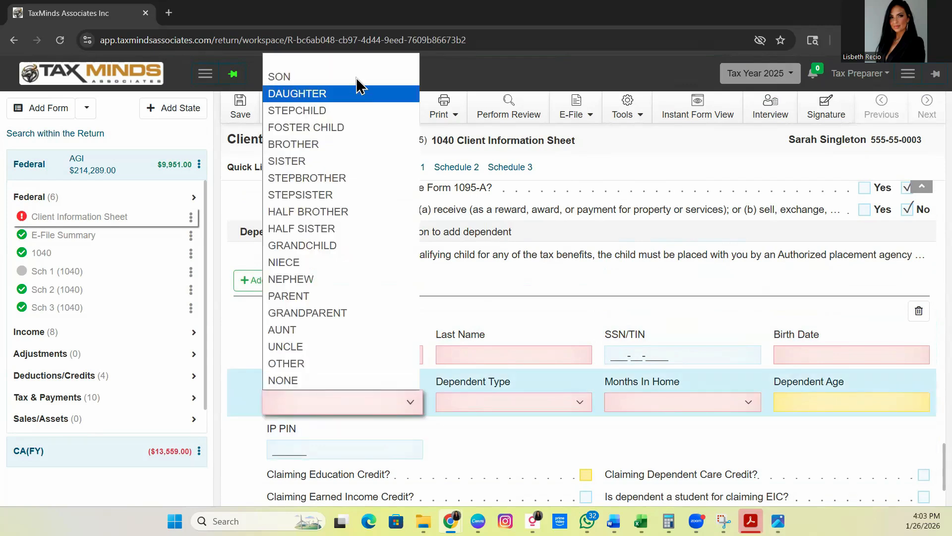
click(559, 405)
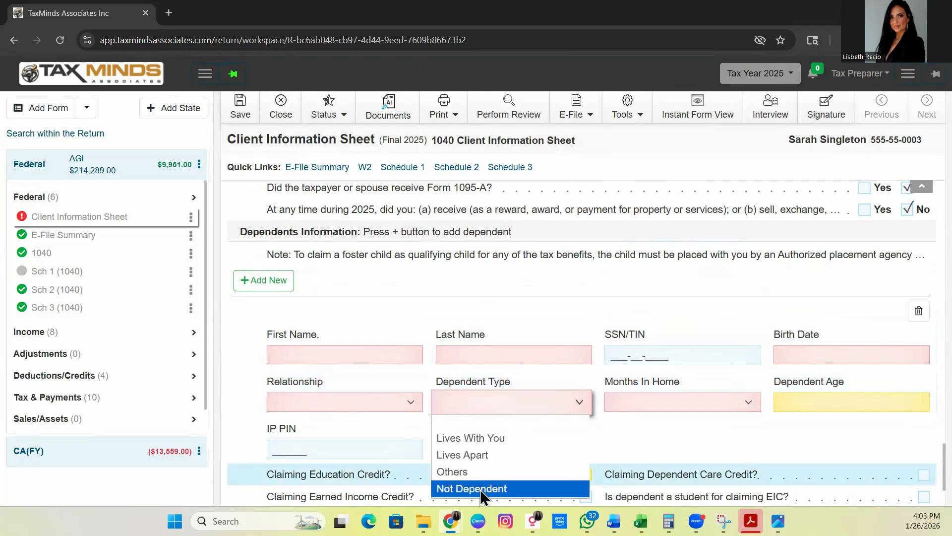
click(693, 404)
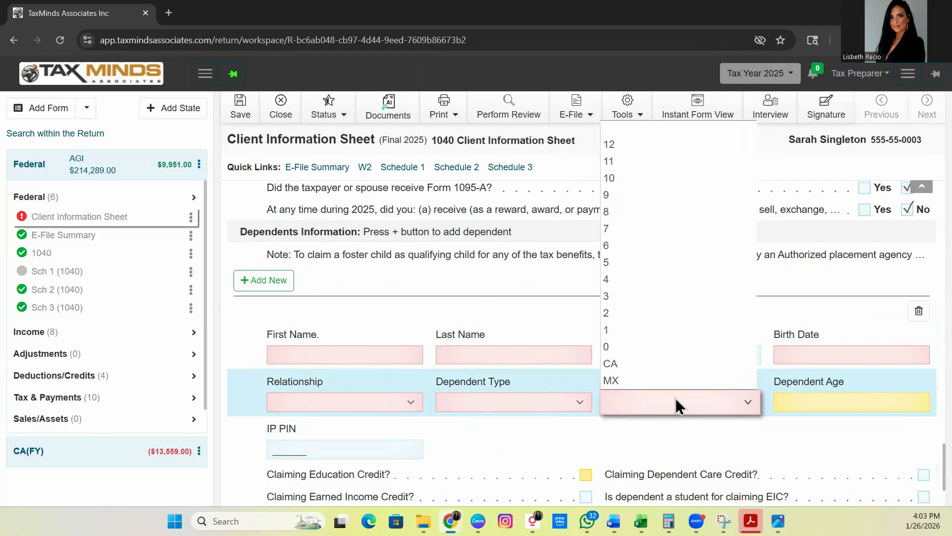
click(663, 441)
scroll(663, 441, down, 2)
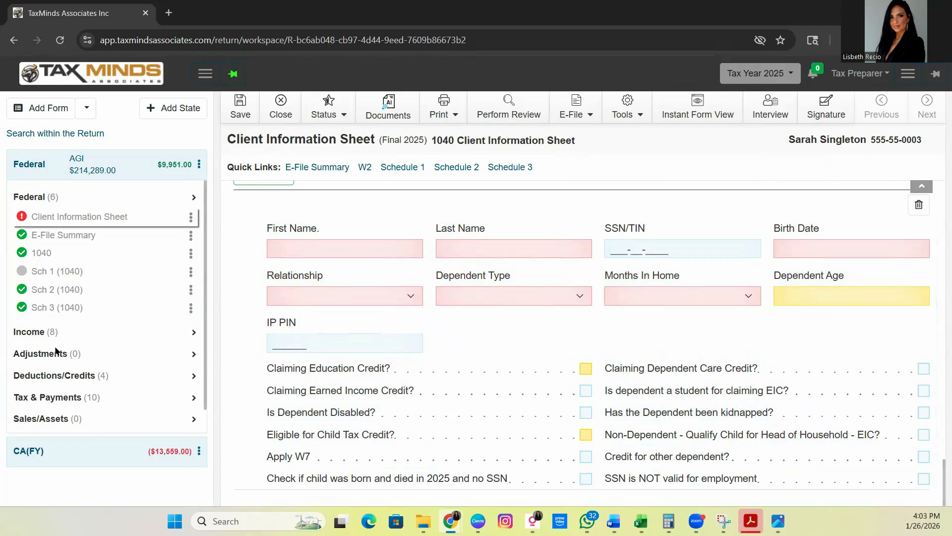
scroll(439, 436, up, 9)
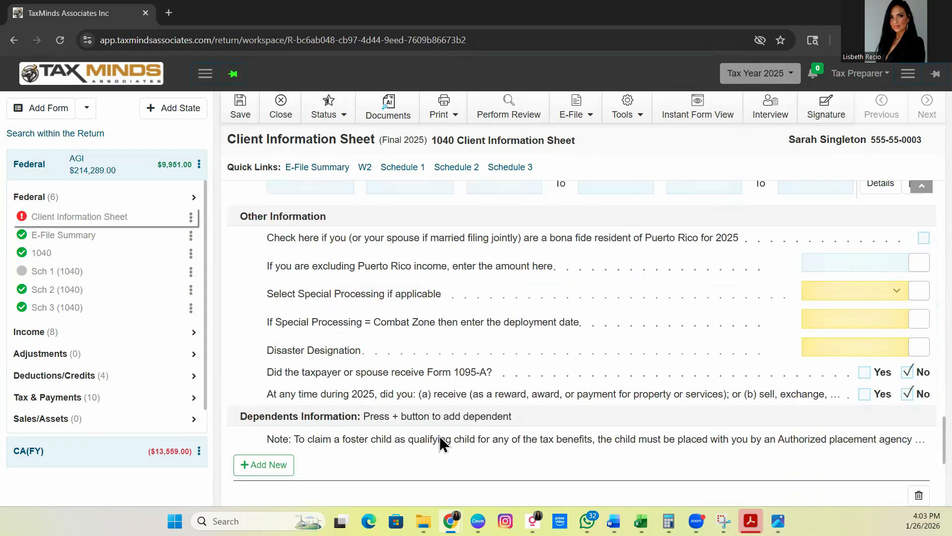
scroll(446, 435, up, 5)
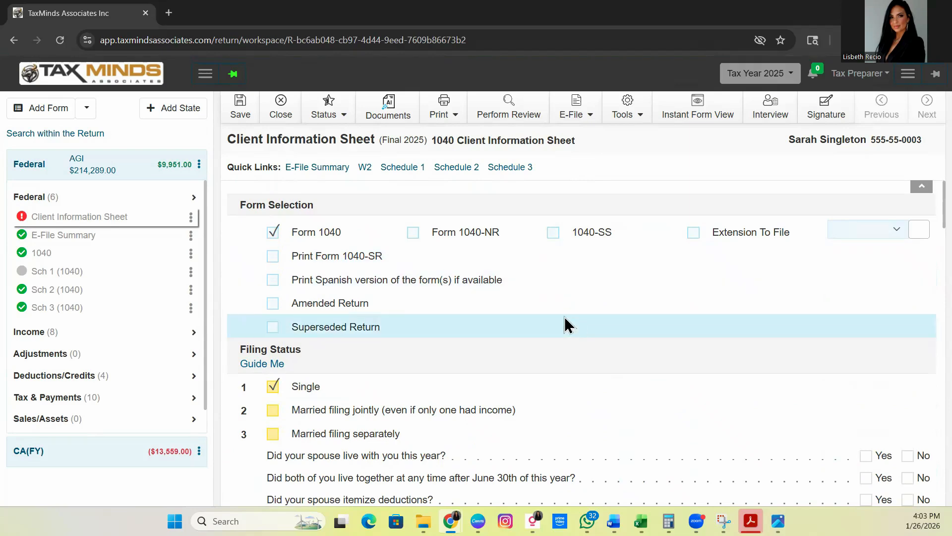
scroll(530, 333, down, 4)
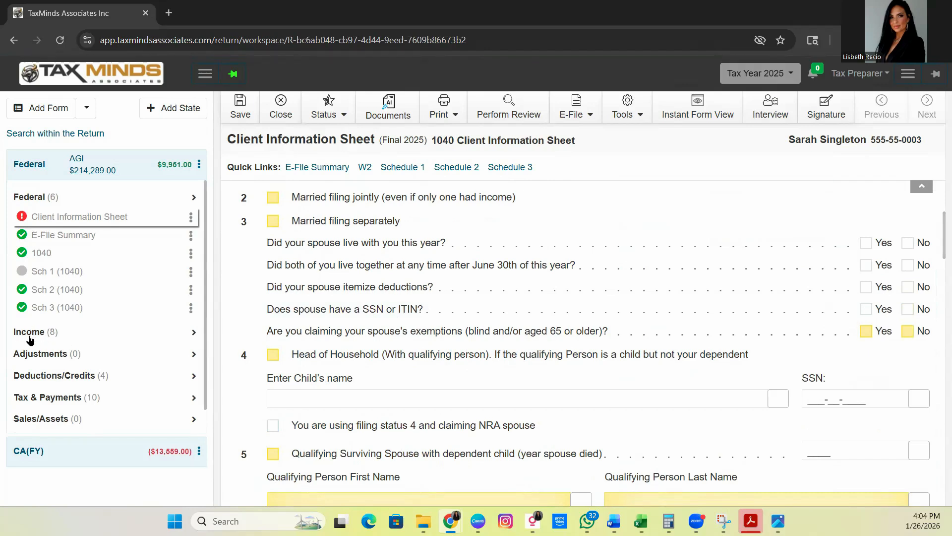
click(50, 333)
click(53, 333)
Step: Look at the full list of forms available to add to the return and the Quick Forms list
click(52, 112)
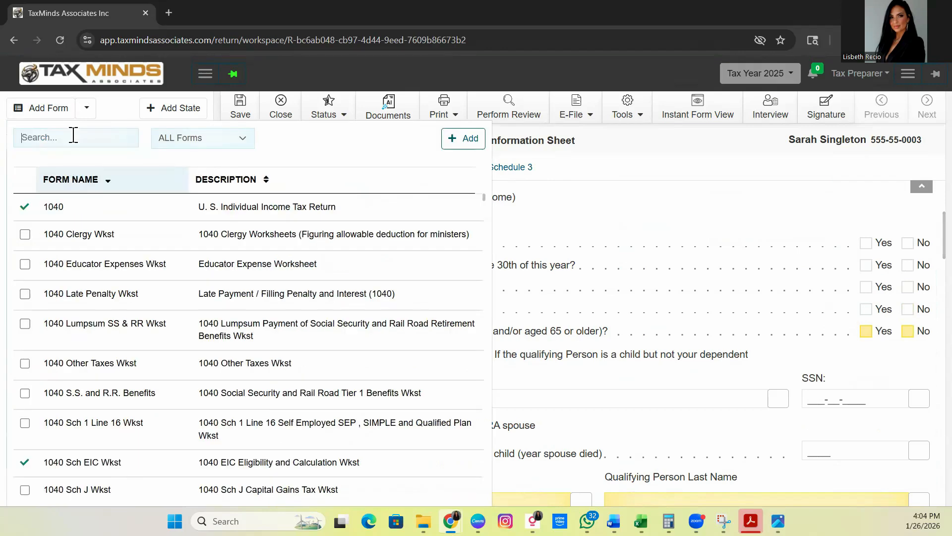
click(57, 110)
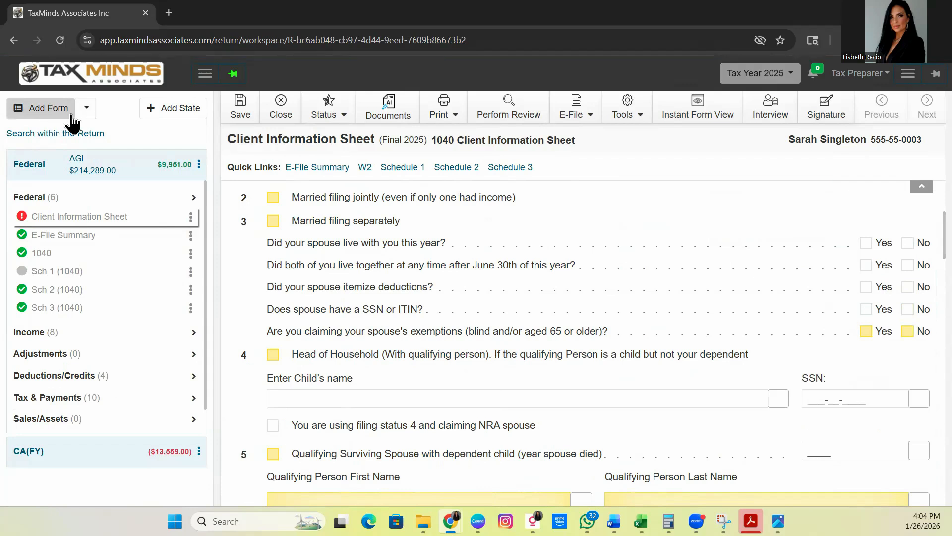
click(86, 108)
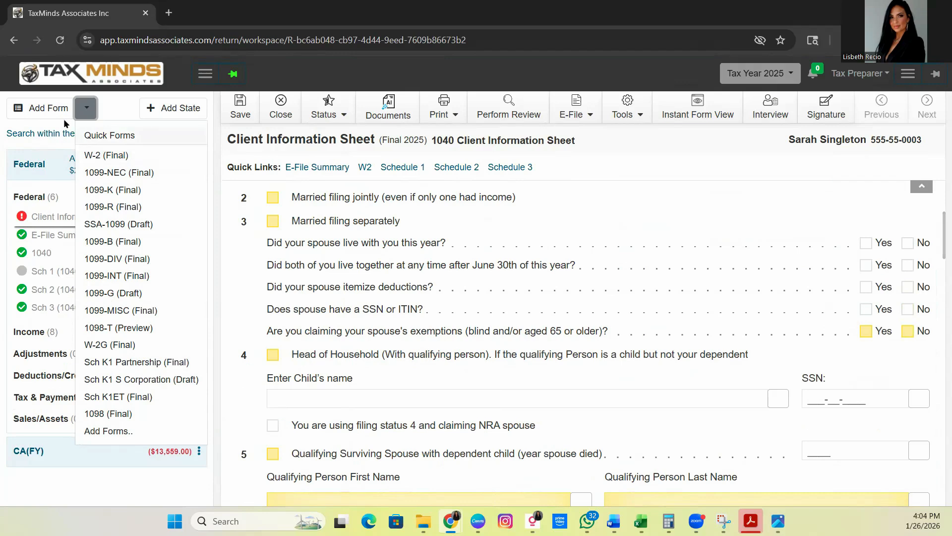
Step: Search the forms available to add for W2, 1099 and 1099K, and close the form list without adding any
click(47, 110)
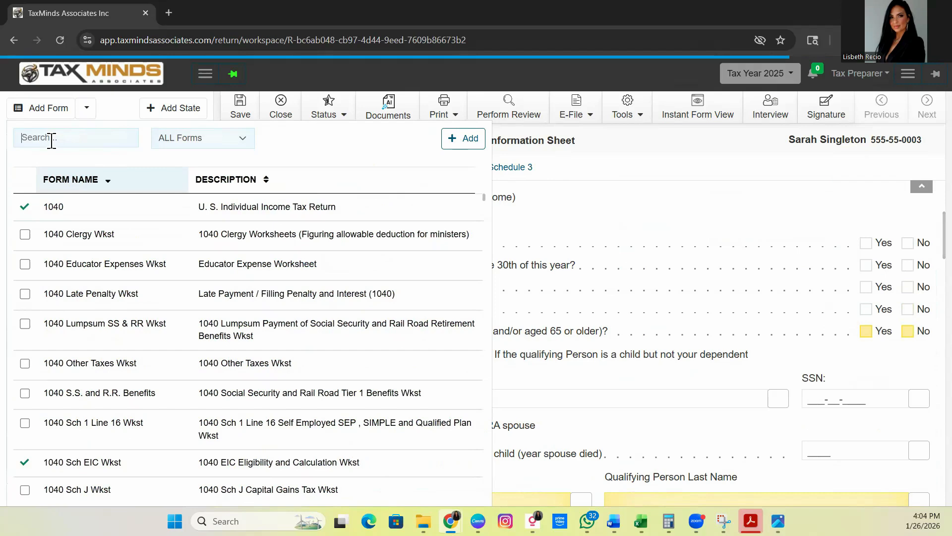
text(W2)
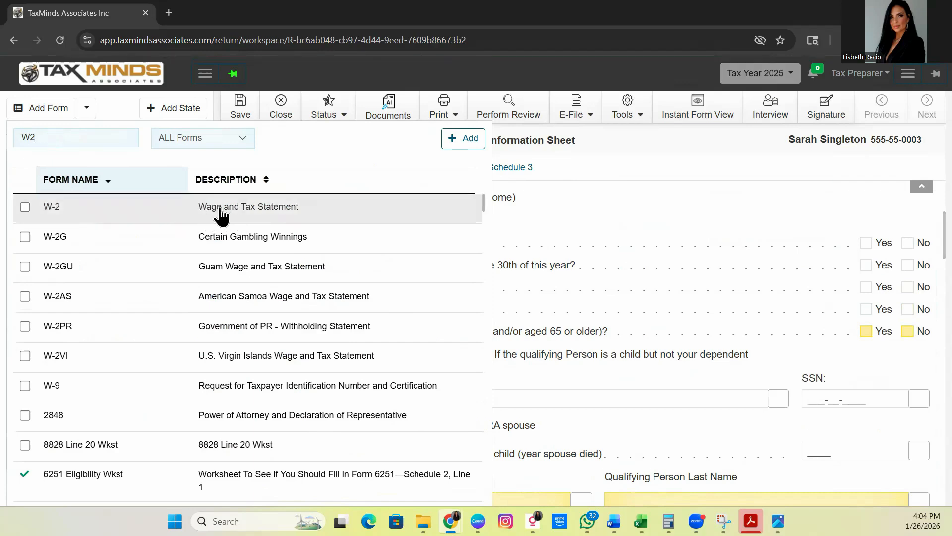
key(ctrl+a)
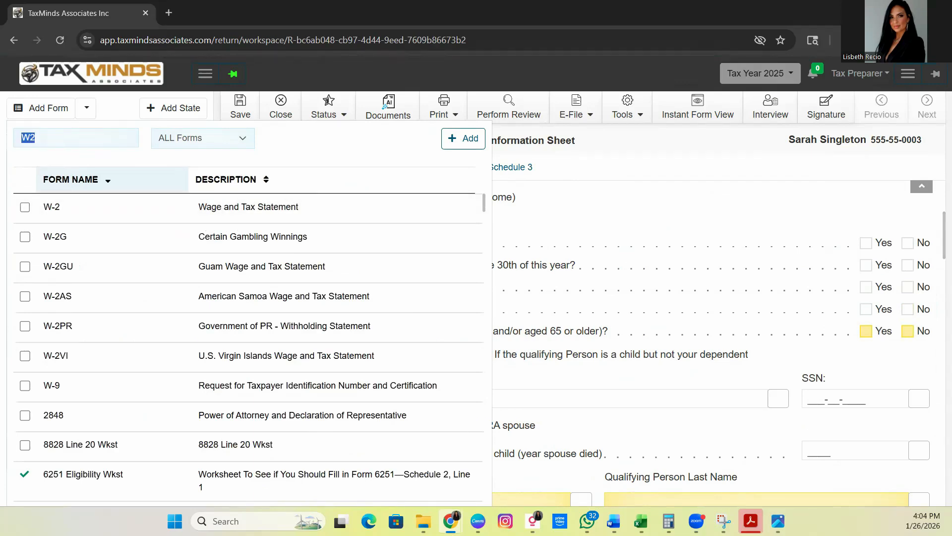
text(1099)
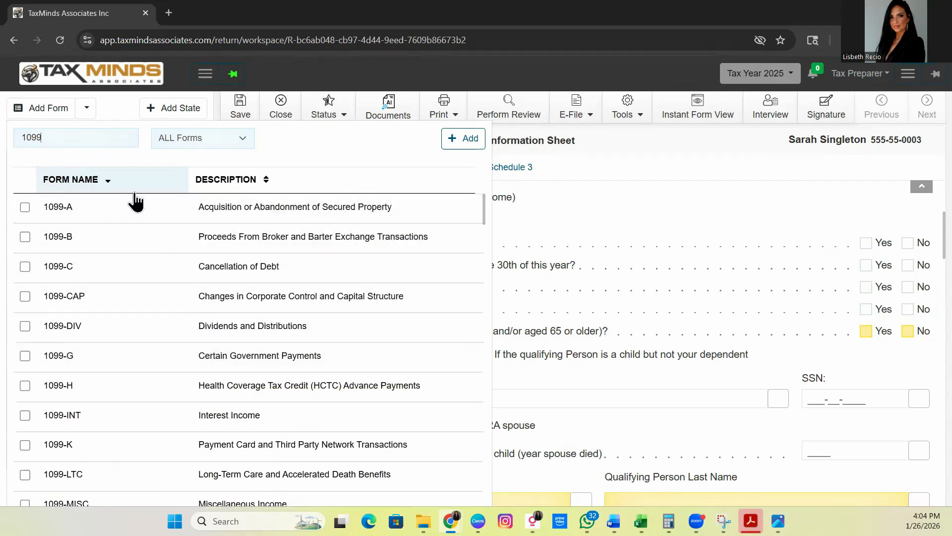
text(K)
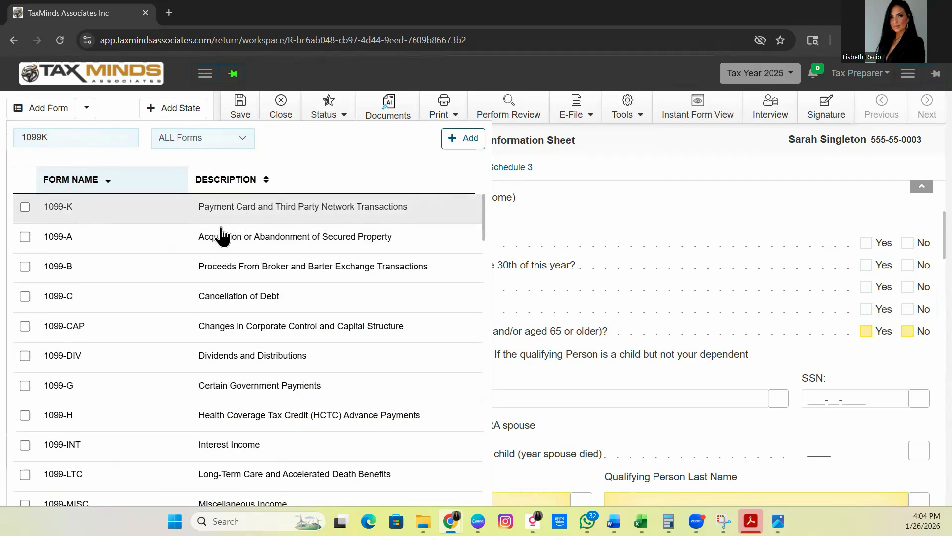
click(48, 108)
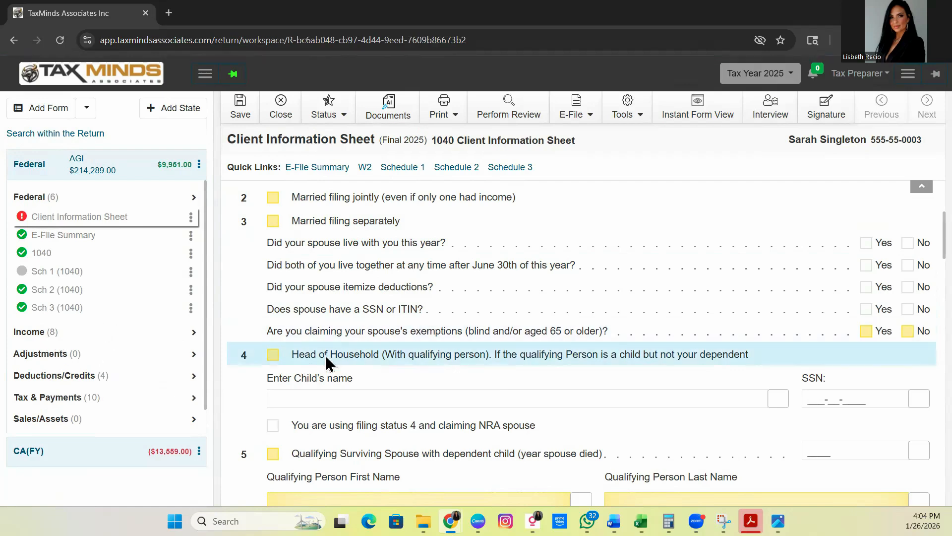
scroll(392, 347, up, 4)
scroll(499, 315, down, 15)
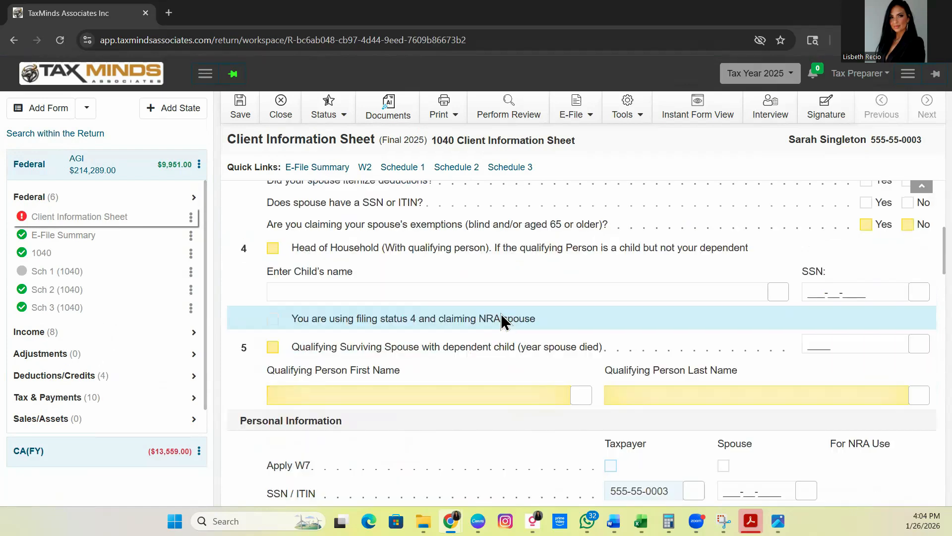
scroll(345, 378, up, 15)
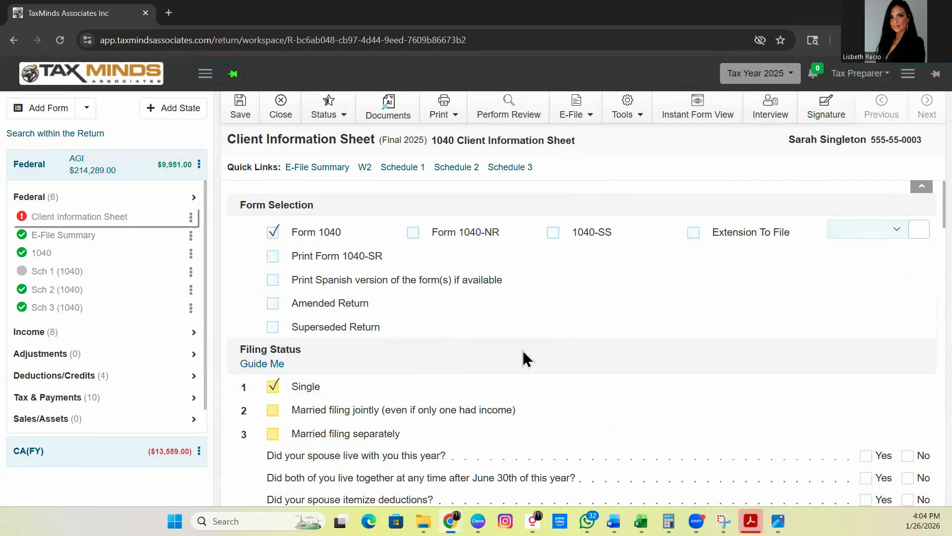
scroll(528, 357, down, 20)
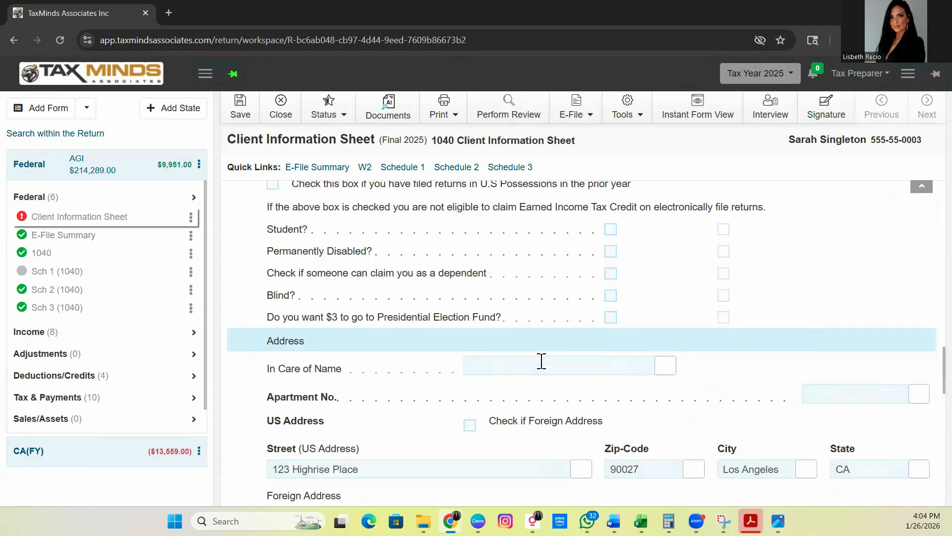
scroll(569, 372, up, 20)
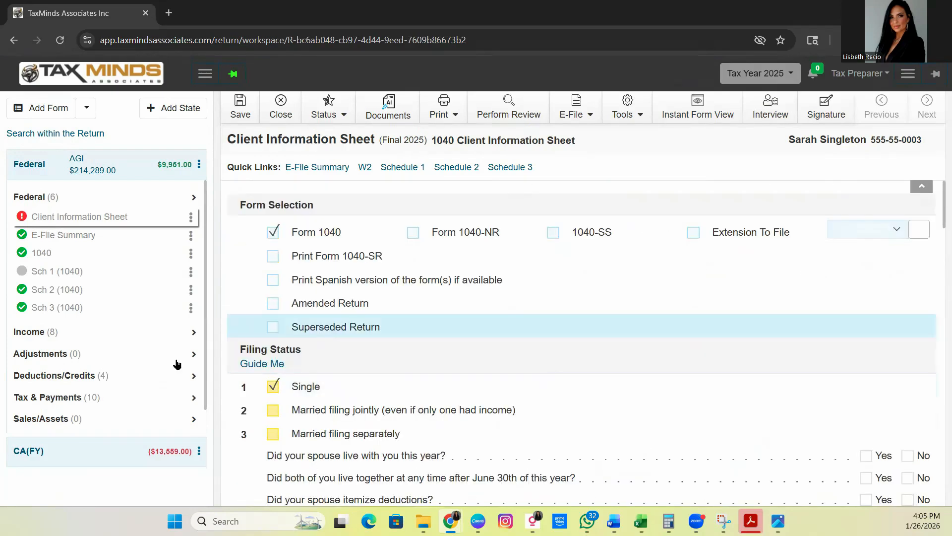